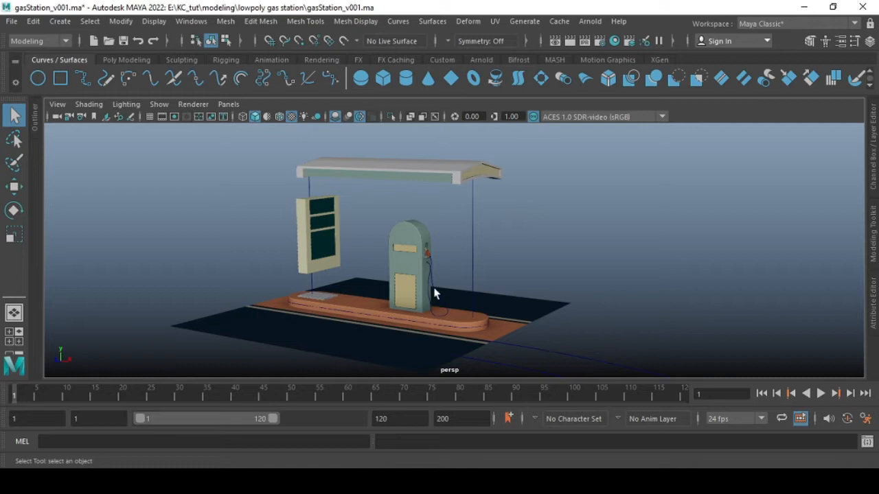
Create a Sweep Mesh from the fuel pump's hose curve and bring up its Sweep Profiles settings
{"action": "left_click", "coordinate": [435, 291]}
{"action": "left_click", "coordinate": [55, 21]}
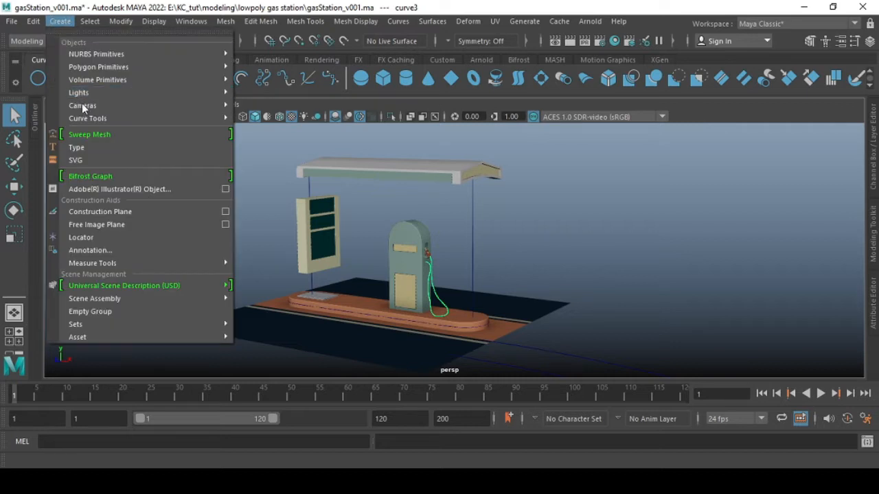
{"action": "left_click", "coordinate": [94, 134]}
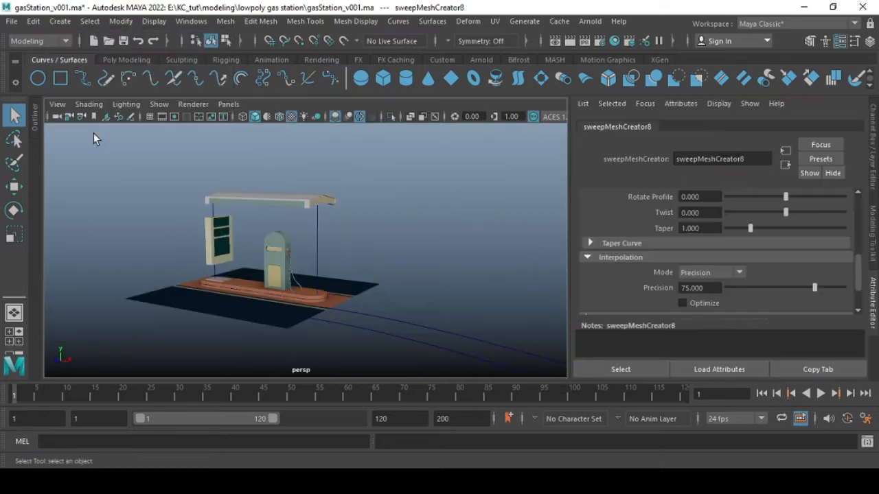
{"action": "scroll", "coordinate": [633, 252], "scroll_direction": "up", "scroll_amount": 5}
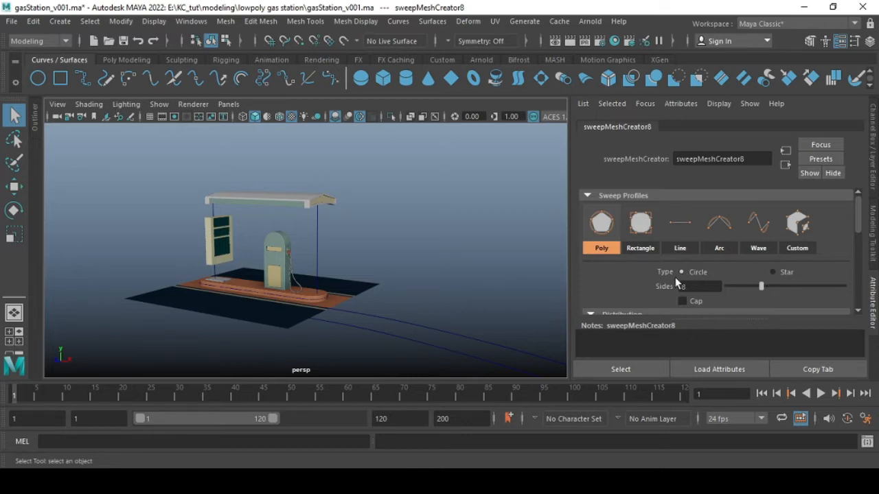
{"action": "scroll", "coordinate": [309, 263], "scroll_direction": "up", "scroll_amount": 2}
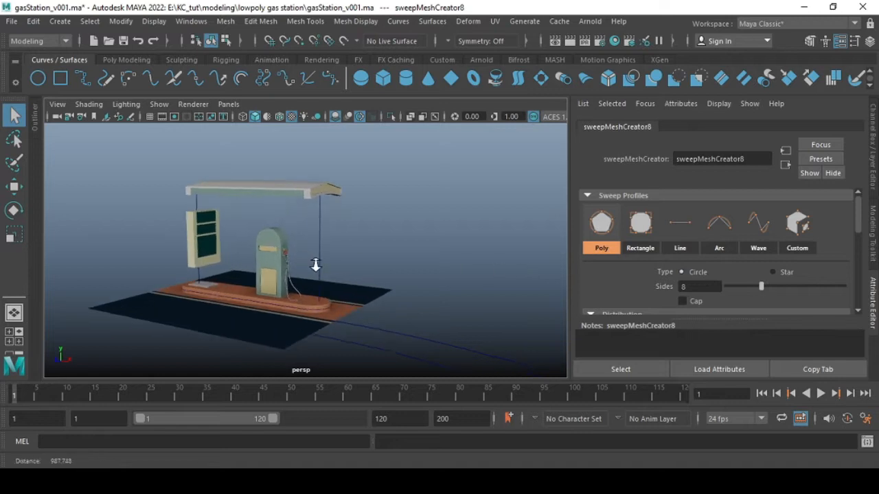
Select the new swept hose mesh and hide all unselected objects so only the hose shows
{"action": "scroll", "coordinate": [310, 263], "scroll_direction": "up", "scroll_amount": 5}
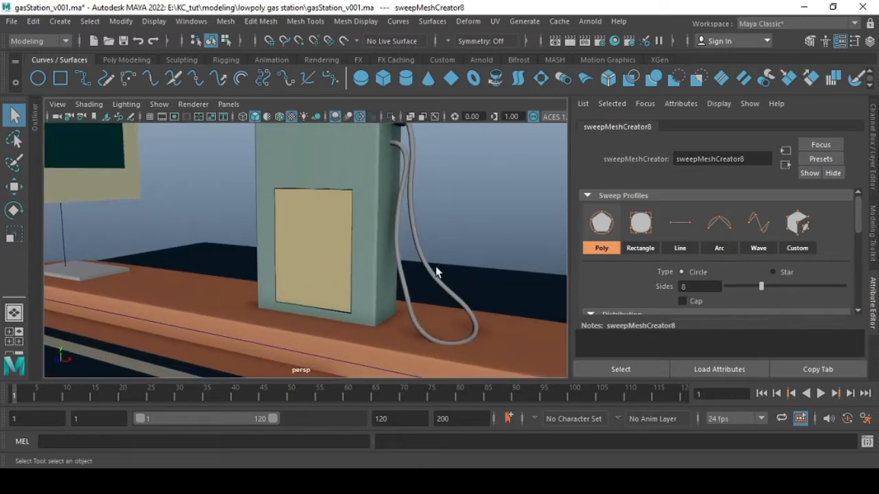
{"action": "left_click", "coordinate": [419, 254]}
{"action": "middle_click_drag", "start_coordinate": [436, 209], "coordinate": [396, 277], "text": "alt"}
{"action": "right_click_drag", "start_coordinate": [386, 235], "coordinate": [472, 306], "text": "alt"}
{"action": "middle_click_drag", "start_coordinate": [457, 233], "coordinate": [429, 253], "text": "alt"}
{"action": "right_click_drag", "start_coordinate": [428, 252], "coordinate": [447, 302], "text": "alt"}
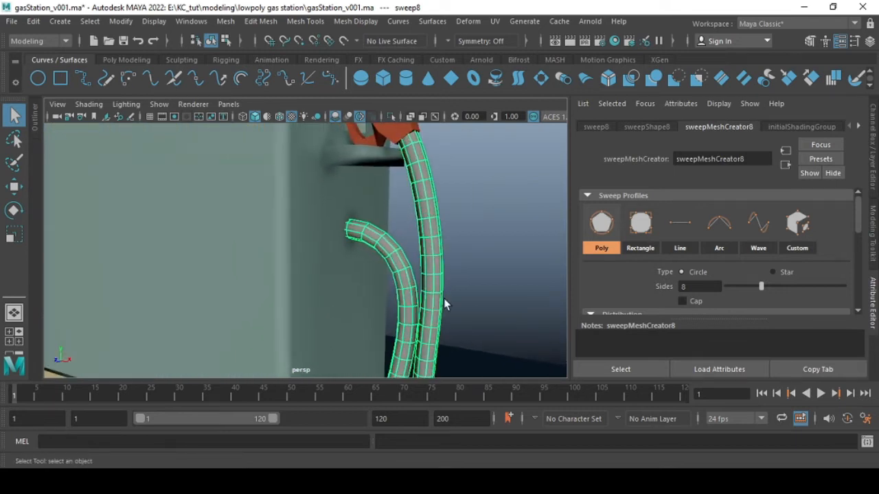
{"action": "key", "text": "alt+h"}
{"action": "mouse_move", "coordinate": [293, 265]}
{"action": "left_mouse_down", "text": "alt"}
{"action": "mouse_move", "coordinate": [337, 229]}
{"action": "mouse_move", "coordinate": [279, 256]}
{"action": "left_mouse_up", "text": "alt"}
{"action": "middle_click_drag", "start_coordinate": [279, 256], "coordinate": [294, 239], "text": "alt"}
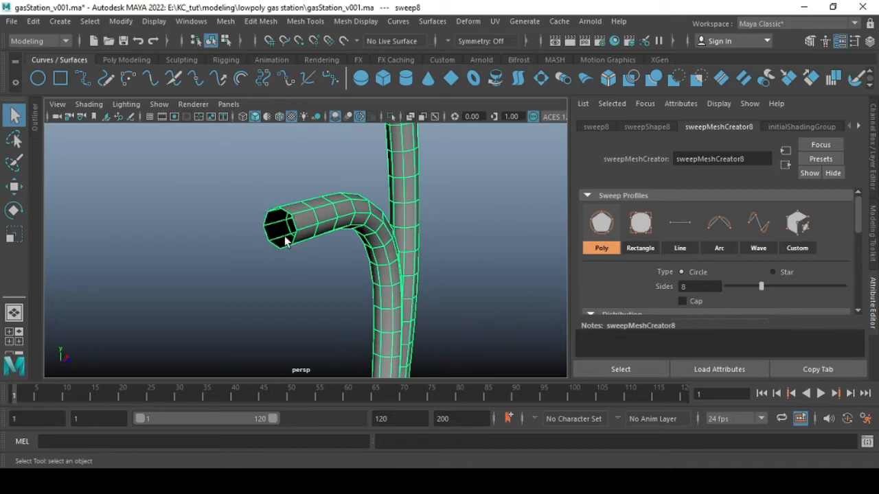
Try 6 sides on the hose's Poly profile and undo it, and turn the Cap option on and off again
{"action": "mouse_move", "coordinate": [760, 287]}
{"action": "left_mouse_down"}
{"action": "mouse_move", "coordinate": [789, 287]}
{"action": "mouse_move", "coordinate": [748, 295]}
{"action": "left_mouse_up"}
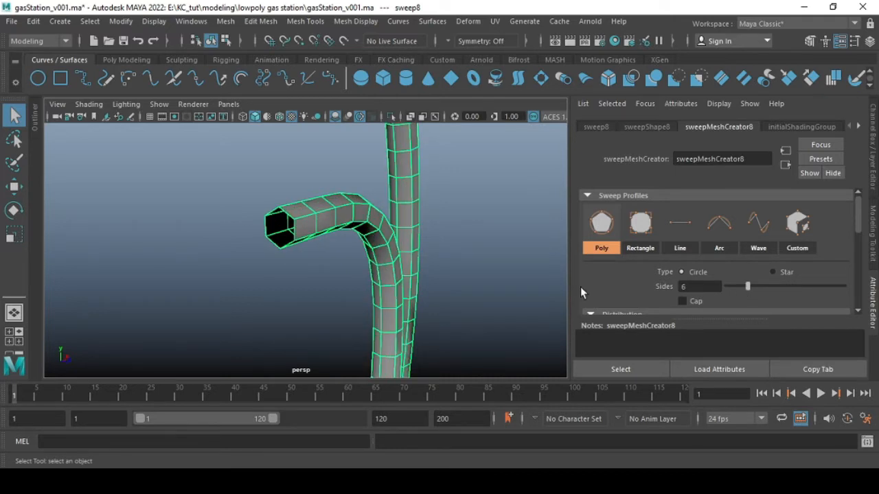
{"action": "key", "text": "ctrl+z"}
{"action": "scroll", "coordinate": [682, 264], "scroll_direction": "down", "scroll_amount": 2}
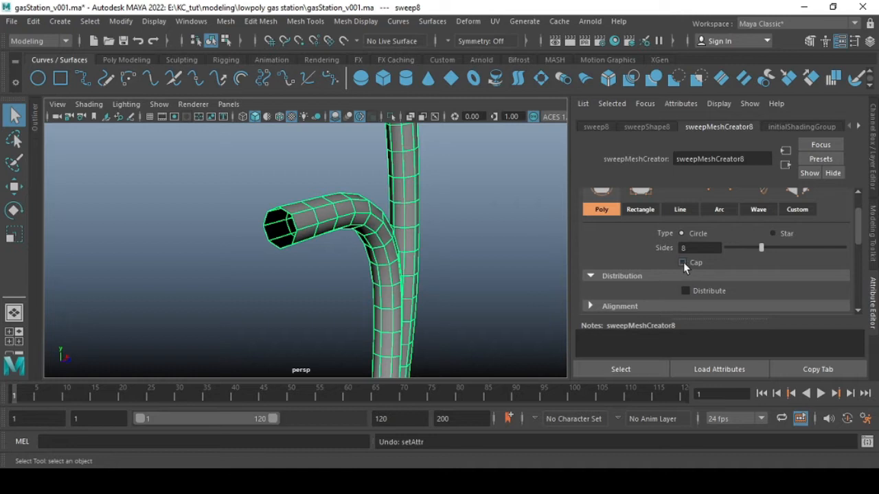
{"action": "left_click", "coordinate": [683, 263]}
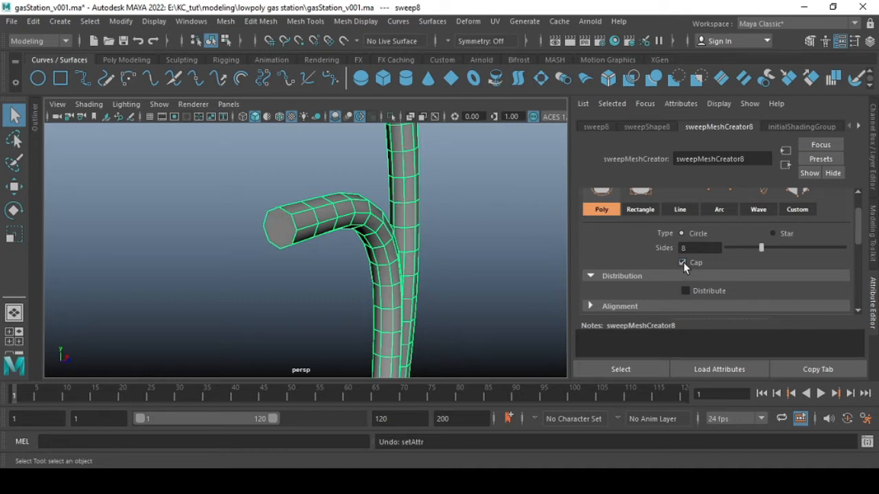
{"action": "left_click", "coordinate": [682, 262]}
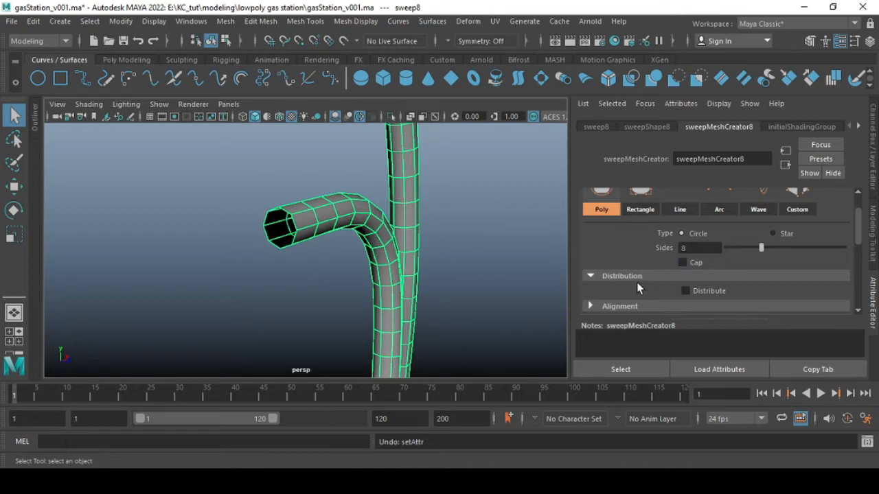
Enable Distribute on the hose sweep and set the distribution type to Square
{"action": "left_click", "coordinate": [685, 291]}
{"action": "scroll", "coordinate": [673, 285], "scroll_direction": "down", "scroll_amount": 2}
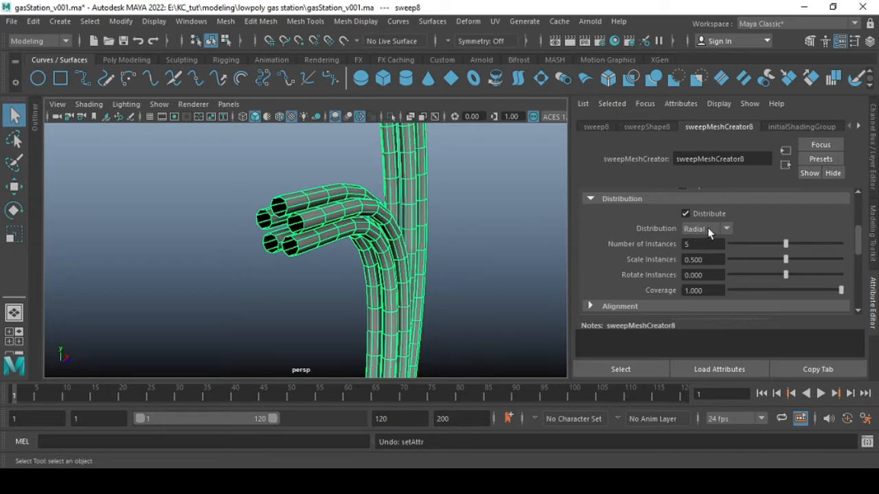
{"action": "left_click", "coordinate": [725, 228]}
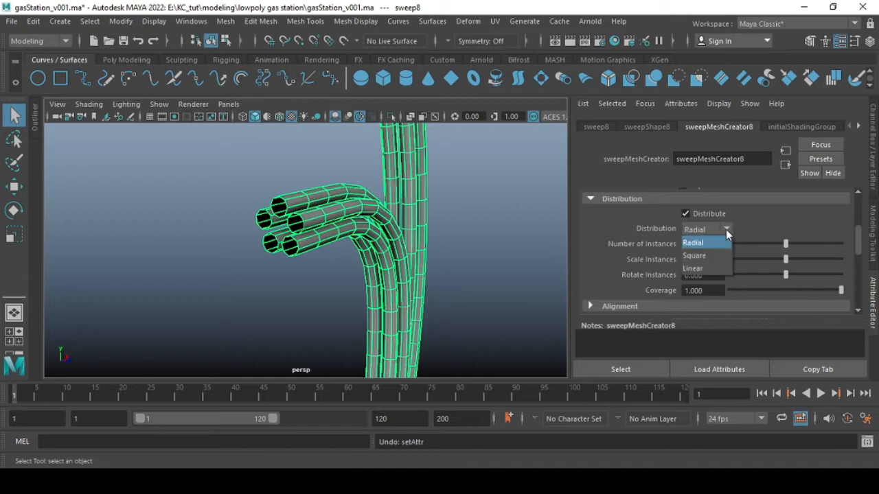
{"action": "left_click", "coordinate": [701, 258]}
{"action": "left_click_drag", "start_coordinate": [480, 233], "coordinate": [317, 225], "text": "alt"}
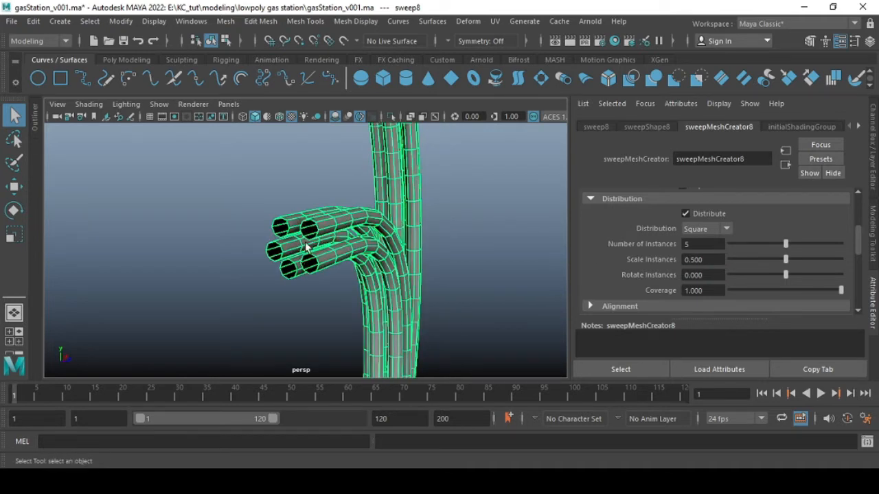
Set the distribution's Number of Instances to 8
{"action": "double_click", "coordinate": [687, 245]}
{"action": "type", "text": "8"}
{"action": "key", "text": "Return"}
{"action": "left_click_drag", "start_coordinate": [340, 240], "coordinate": [308, 230], "text": "alt"}
{"action": "left_click", "coordinate": [265, 206]}
{"action": "right_click_drag", "start_coordinate": [326, 247], "coordinate": [322, 267], "text": "alt"}
{"action": "left_click", "coordinate": [322, 267]}
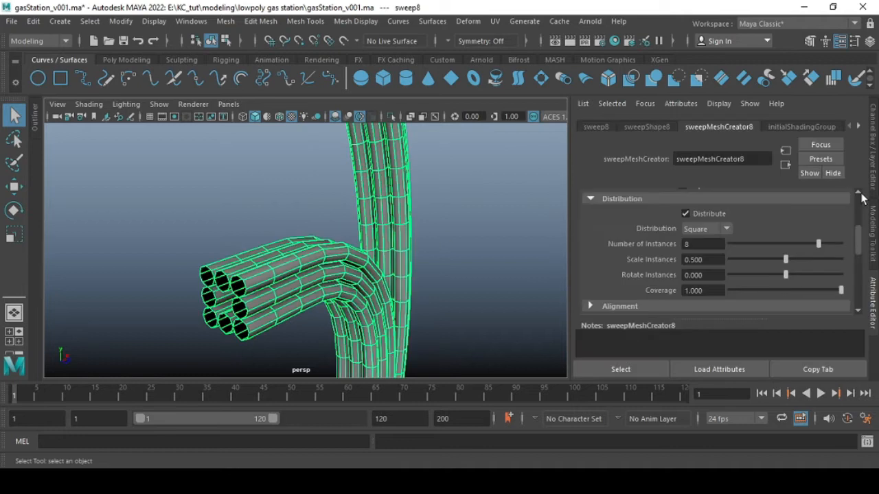
Switch the hose's distribution type to Linear and view the strands without the selection wireframe
{"action": "left_click", "coordinate": [726, 228]}
{"action": "left_click", "coordinate": [712, 267]}
{"action": "right_click_drag", "start_coordinate": [226, 275], "coordinate": [376, 294], "text": "alt"}
{"action": "middle_click_drag", "start_coordinate": [377, 294], "coordinate": [405, 296], "text": "alt"}
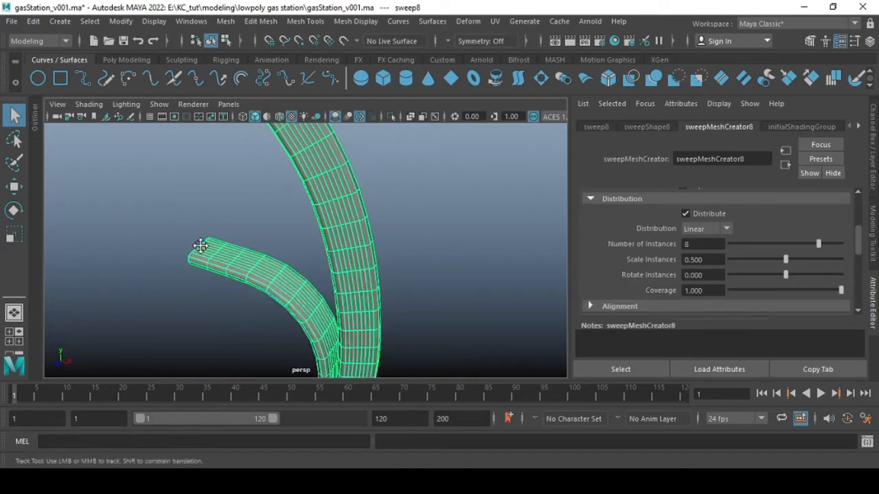
{"action": "right_click_drag", "start_coordinate": [199, 245], "coordinate": [315, 257], "text": "alt"}
{"action": "left_click", "coordinate": [321, 233]}
{"action": "left_click_drag", "start_coordinate": [323, 267], "coordinate": [283, 265], "text": "alt"}
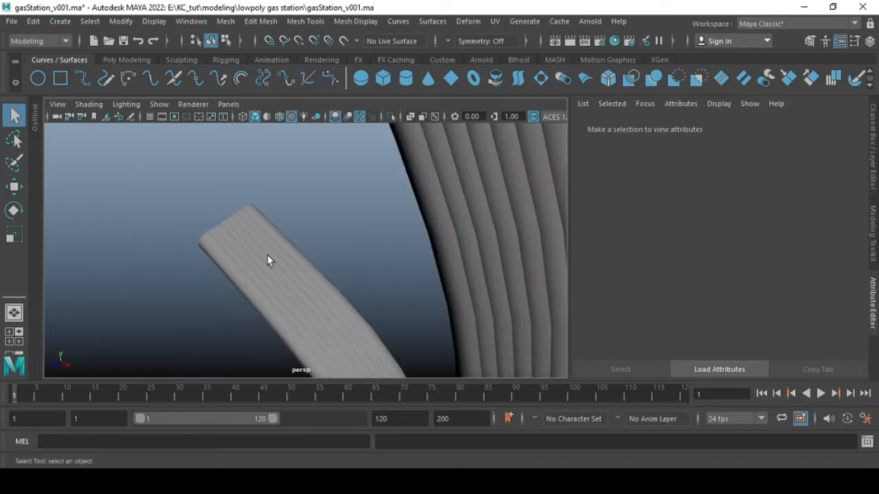
Reduce Scale Instances of the linear distribution to about 0.147 so the strands become thinner
{"action": "left_click", "coordinate": [286, 259]}
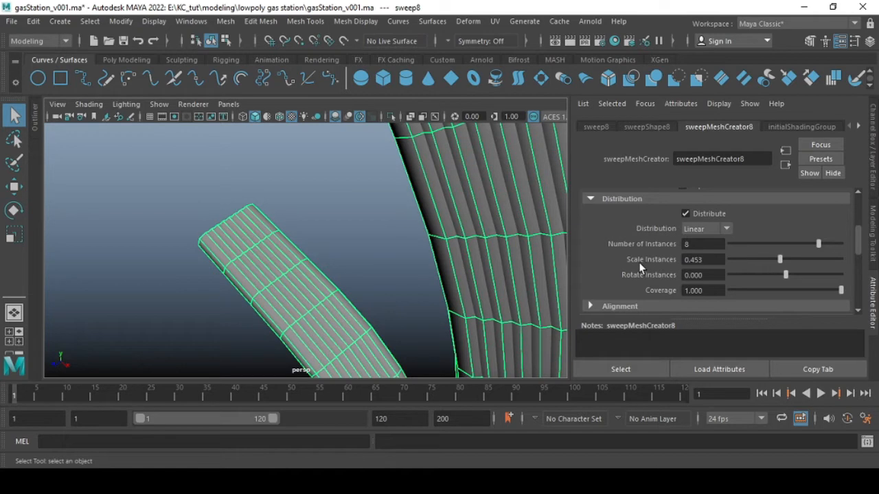
{"action": "left_click_drag", "start_coordinate": [779, 263], "coordinate": [747, 272]}
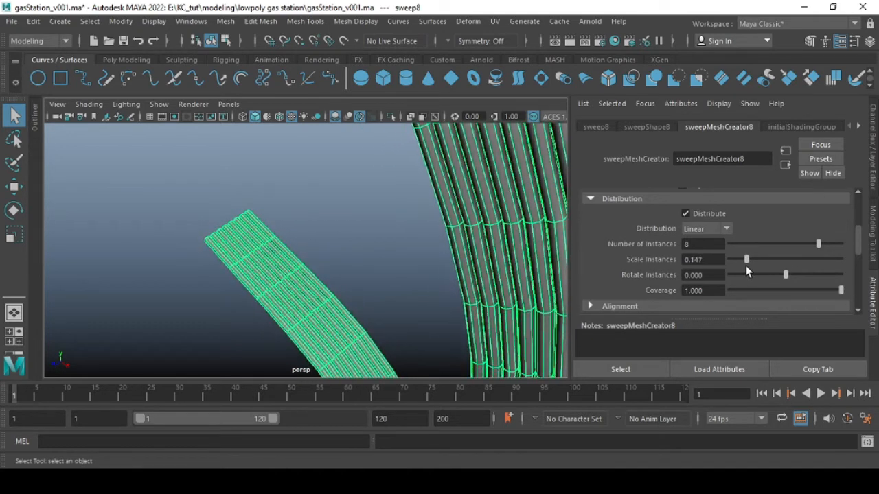
{"action": "left_click", "coordinate": [308, 246]}
{"action": "left_click_drag", "start_coordinate": [307, 246], "coordinate": [288, 278], "text": "alt"}
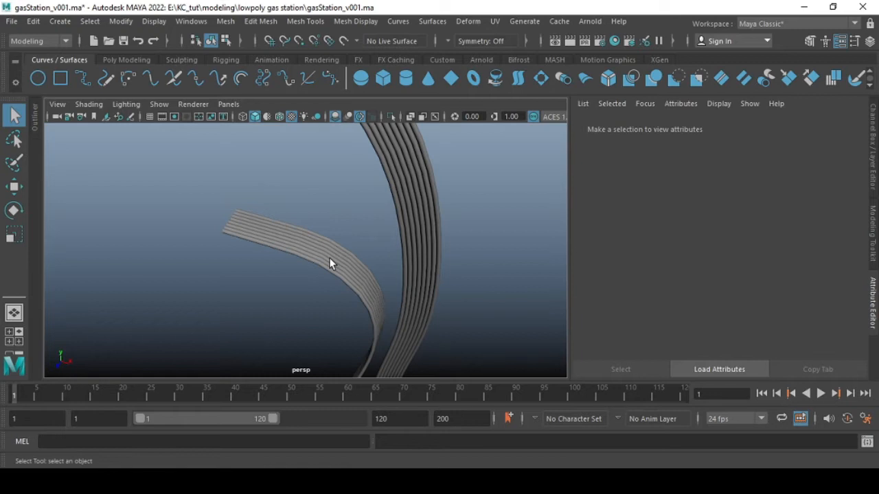
Set the hose's distribution type to Radial and raise Scale Instances to about 0.435
{"action": "left_click", "coordinate": [291, 243]}
{"action": "left_click", "coordinate": [728, 230]}
{"action": "left_click", "coordinate": [707, 243]}
{"action": "left_click_drag", "start_coordinate": [392, 226], "coordinate": [273, 246], "text": "alt"}
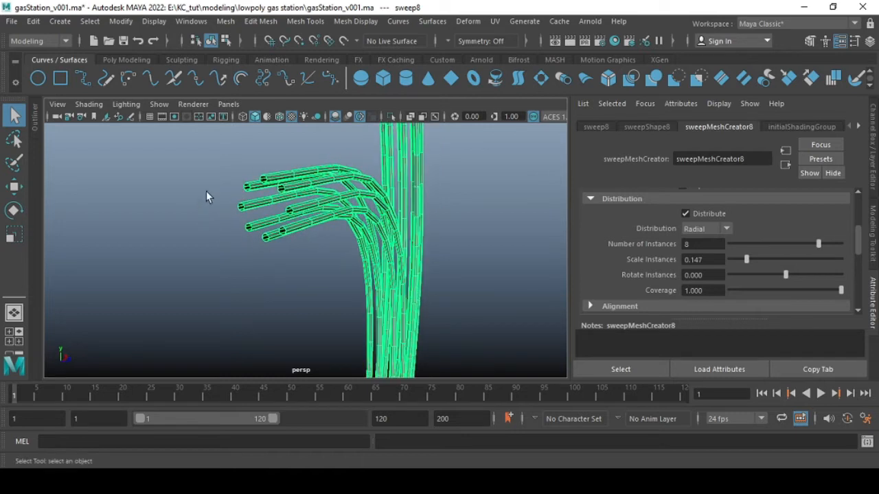
{"action": "left_click_drag", "start_coordinate": [314, 205], "coordinate": [287, 217], "text": "alt"}
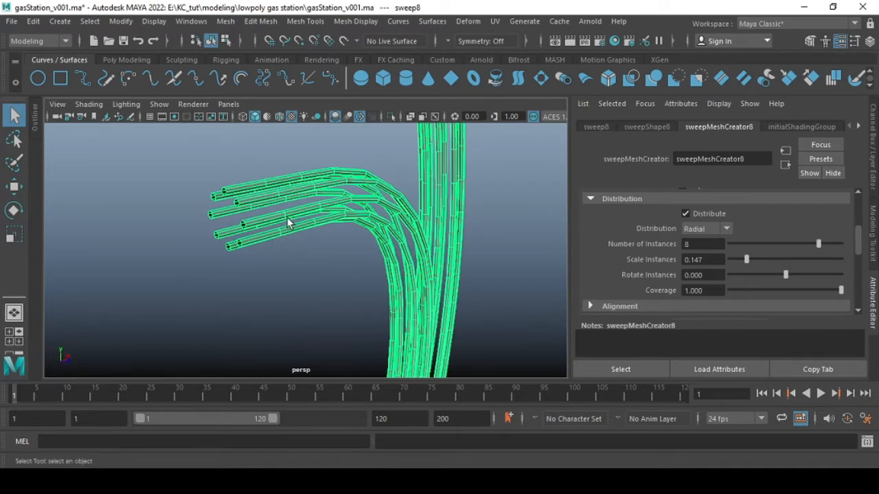
{"action": "left_click_drag", "start_coordinate": [346, 257], "coordinate": [318, 226], "text": "alt"}
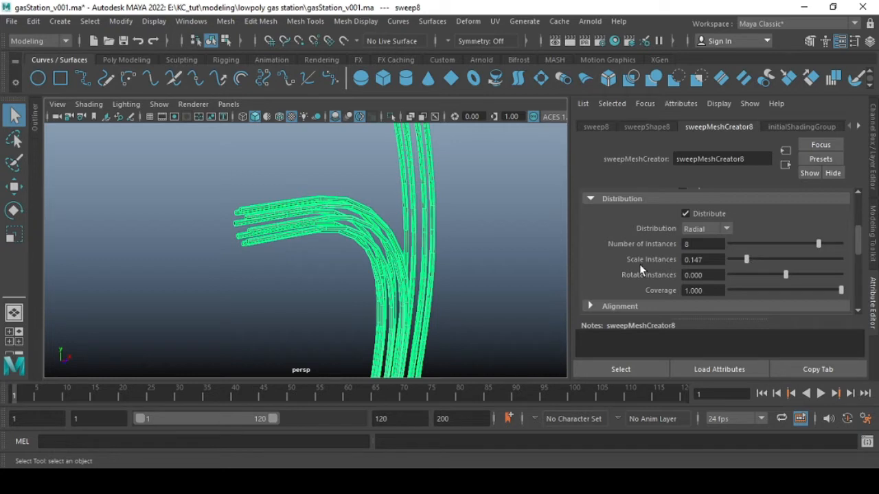
{"action": "left_click_drag", "start_coordinate": [745, 262], "coordinate": [778, 260]}
{"action": "left_click_drag", "start_coordinate": [323, 261], "coordinate": [357, 244], "text": "alt"}
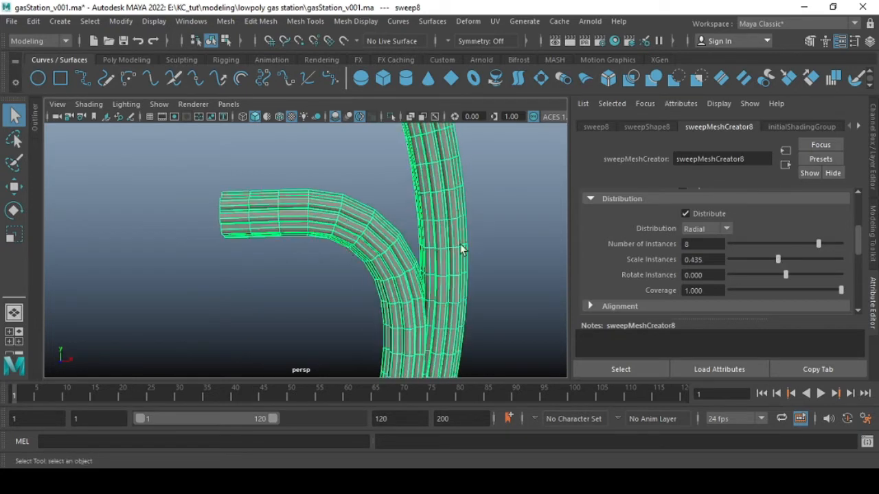
Reduce the hose's Scale Profile to about 0.472 in the Transformation settings
{"action": "scroll", "coordinate": [726, 264], "scroll_direction": "down", "scroll_amount": 3}
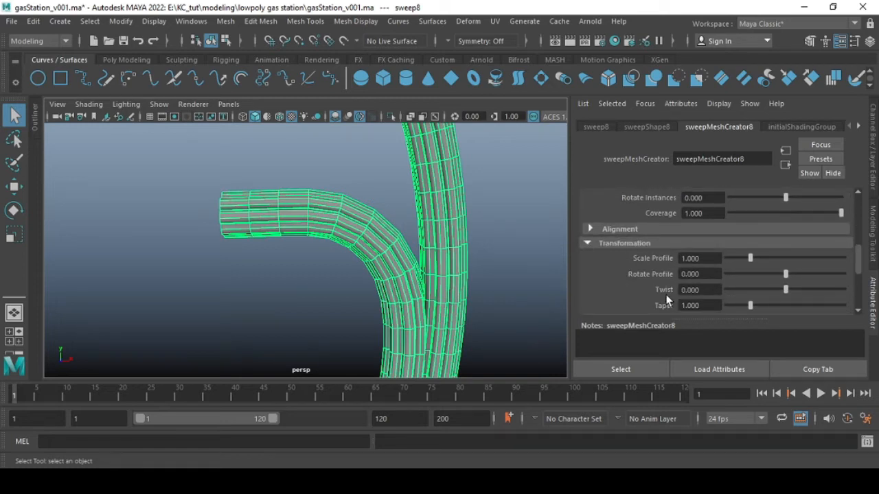
{"action": "mouse_move", "coordinate": [318, 234]}
{"action": "left_mouse_down", "text": "alt"}
{"action": "mouse_move", "coordinate": [364, 238]}
{"action": "mouse_move", "coordinate": [306, 221]}
{"action": "mouse_move", "coordinate": [319, 250]}
{"action": "left_mouse_up", "text": "alt"}
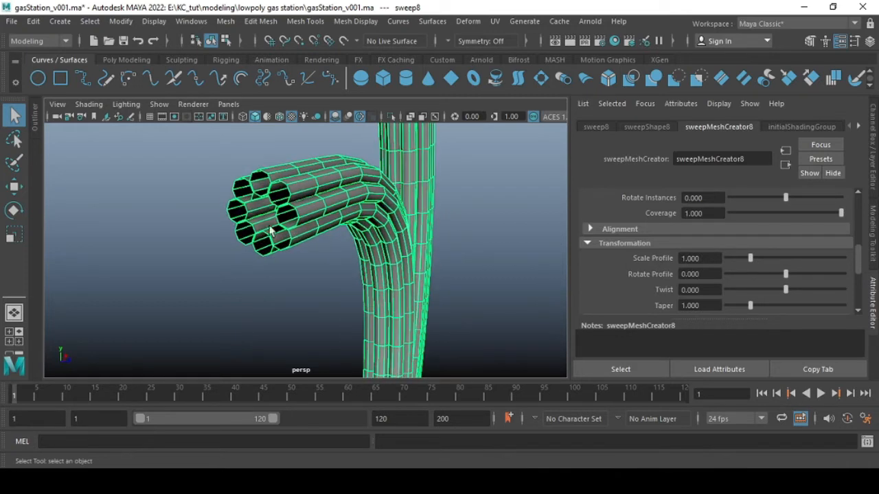
{"action": "mouse_move", "coordinate": [749, 257]}
{"action": "left_mouse_down"}
{"action": "mouse_move", "coordinate": [767, 259]}
{"action": "mouse_move", "coordinate": [737, 267]}
{"action": "left_mouse_up"}
{"action": "left_click_drag", "start_coordinate": [266, 234], "coordinate": [329, 230], "text": "alt"}
{"action": "left_click", "coordinate": [371, 258]}
{"action": "left_click_drag", "start_coordinate": [370, 258], "coordinate": [394, 229], "text": "alt"}
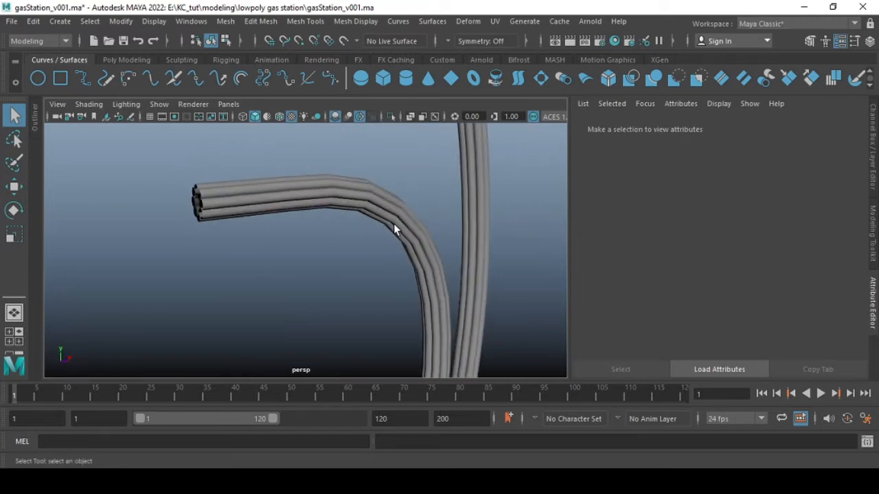
{"action": "left_click", "coordinate": [390, 233]}
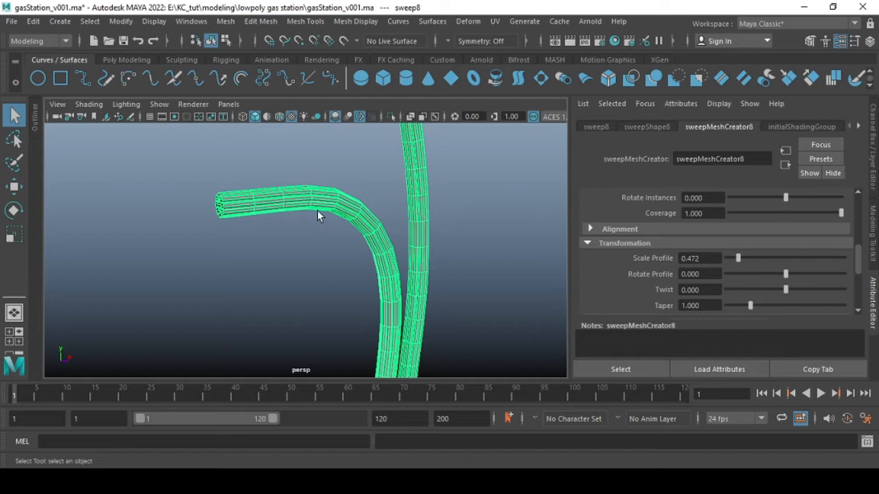
Raise the hose's Twist to 2 and on to 50, and check the twisted strands up close
{"action": "left_click_drag", "start_coordinate": [328, 232], "coordinate": [347, 234], "text": "alt"}
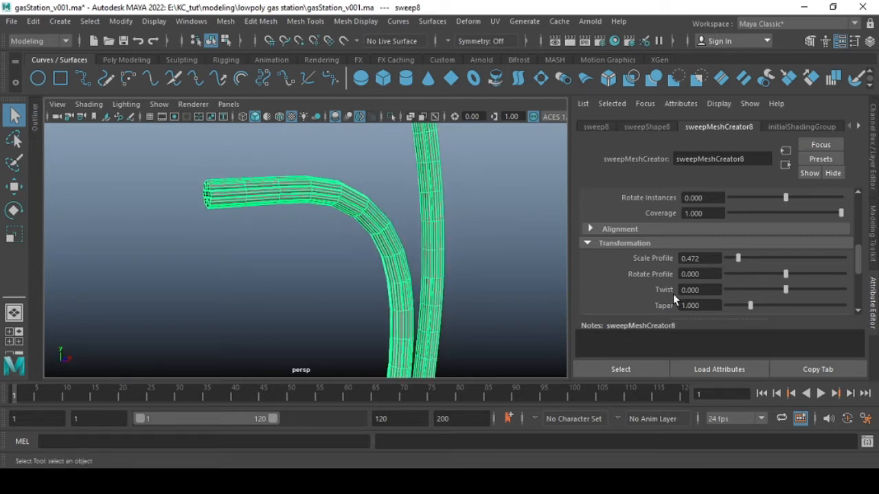
{"action": "left_click_drag", "start_coordinate": [785, 291], "coordinate": [846, 291]}
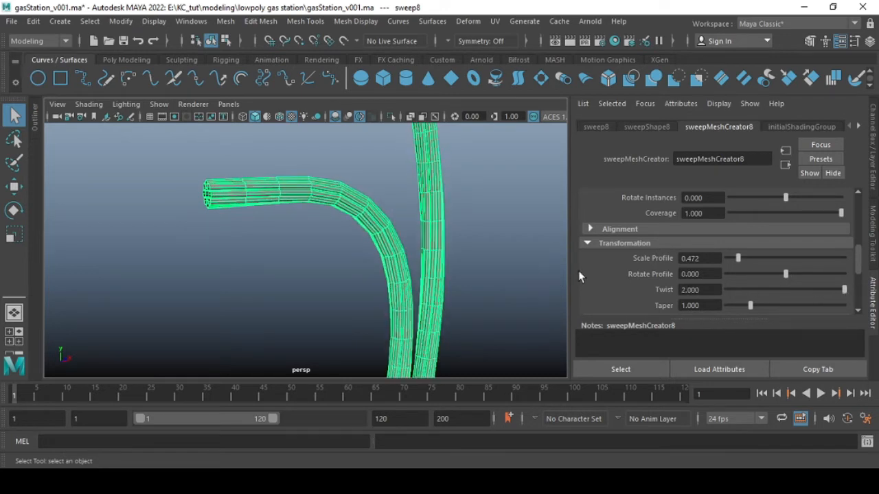
{"action": "left_click", "coordinate": [705, 291]}
{"action": "left_click_drag", "start_coordinate": [703, 291], "coordinate": [624, 298]}
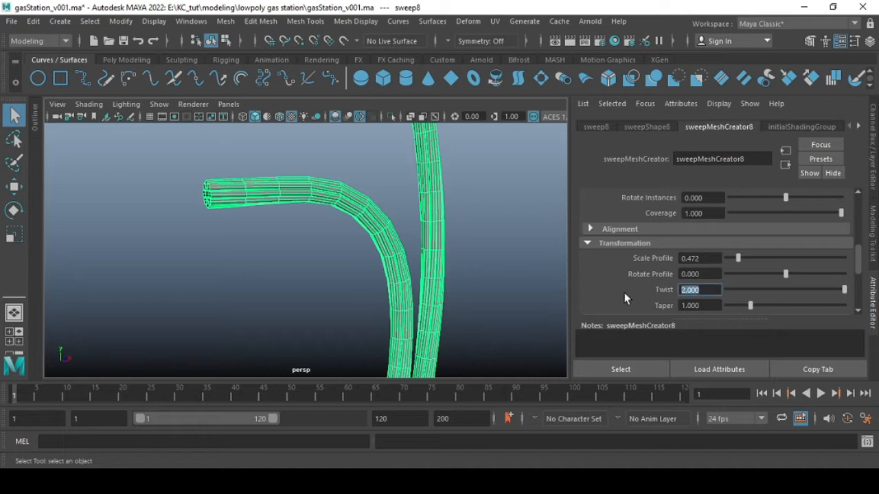
{"action": "type", "text": "50"}
{"action": "key", "text": "Return"}
{"action": "left_click", "coordinate": [197, 288]}
{"action": "left_click_drag", "start_coordinate": [336, 235], "coordinate": [336, 212], "text": "alt"}
{"action": "right_click_drag", "start_coordinate": [246, 218], "coordinate": [334, 227], "text": "alt"}
{"action": "middle_click_drag", "start_coordinate": [334, 227], "coordinate": [391, 323], "text": "alt"}
{"action": "left_click", "coordinate": [266, 215]}
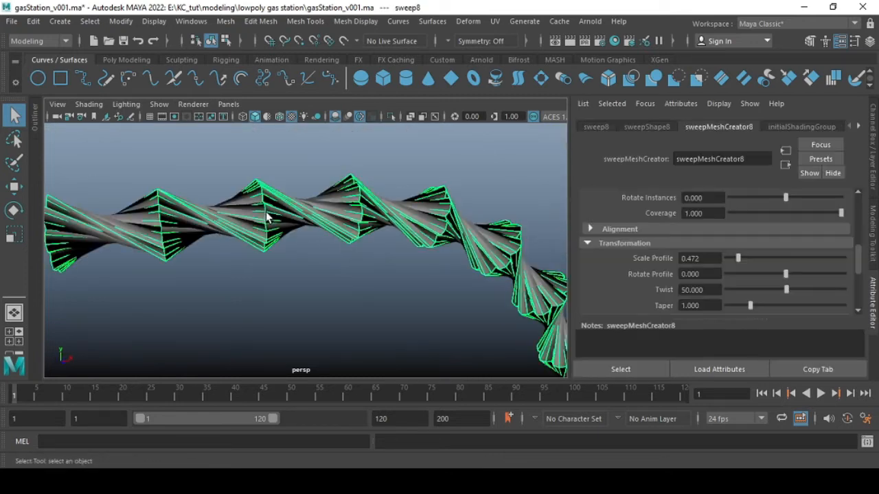
Lower the Twist to about 12.733 so the strands wind smoothly like a rope
{"action": "left_click_drag", "start_coordinate": [785, 290], "coordinate": [742, 298]}
{"action": "left_click", "coordinate": [358, 158]}
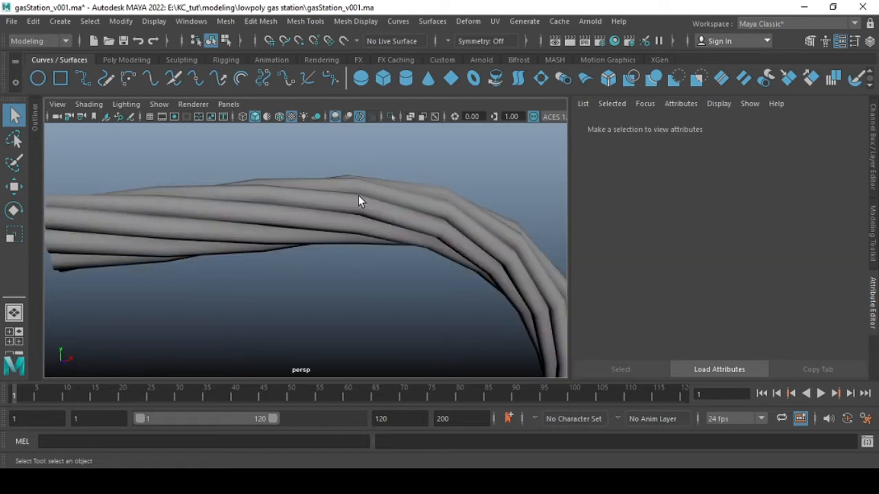
{"action": "scroll", "coordinate": [358, 195], "scroll_direction": "down", "scroll_amount": 5}
{"action": "left_click_drag", "start_coordinate": [369, 243], "coordinate": [416, 281], "text": "alt"}
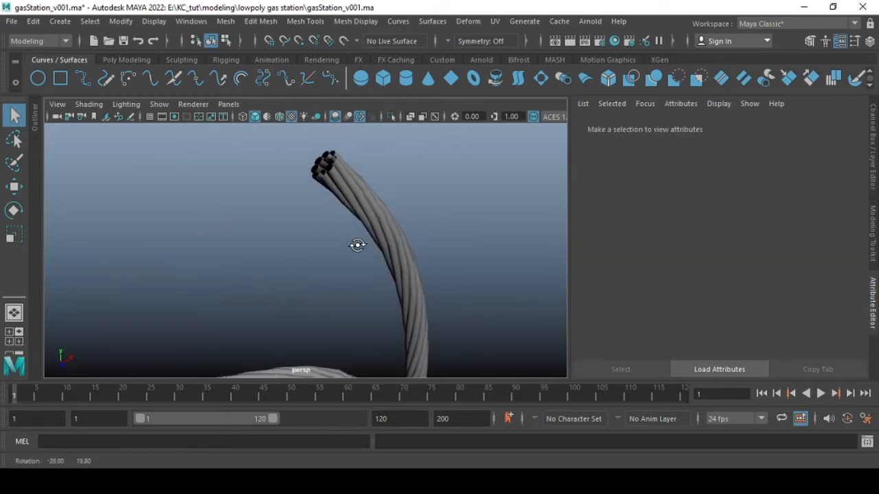
{"action": "middle_click_drag", "start_coordinate": [416, 281], "coordinate": [338, 309], "text": "alt"}
{"action": "right_click_drag", "start_coordinate": [339, 309], "coordinate": [327, 275], "text": "alt"}
{"action": "left_click", "coordinate": [330, 233]}
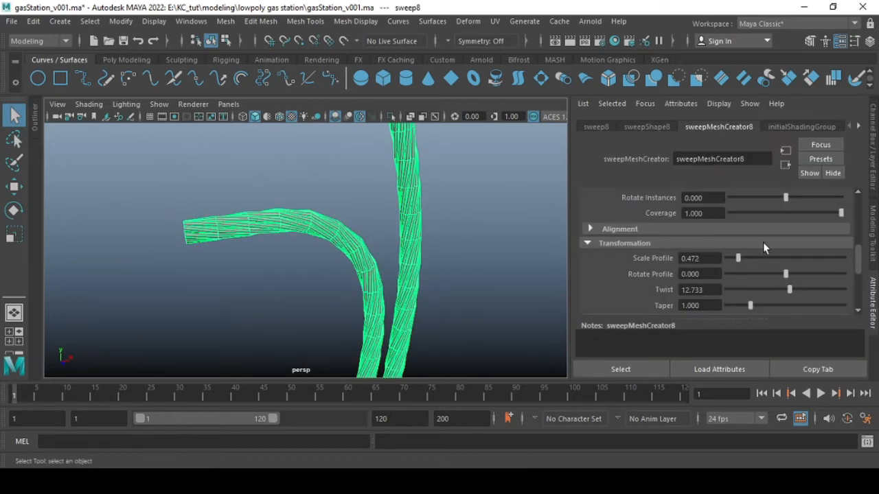
Reduce the Number of Instances so the twisted hose has fewer strands
{"action": "scroll", "coordinate": [768, 242], "scroll_direction": "up", "scroll_amount": 4}
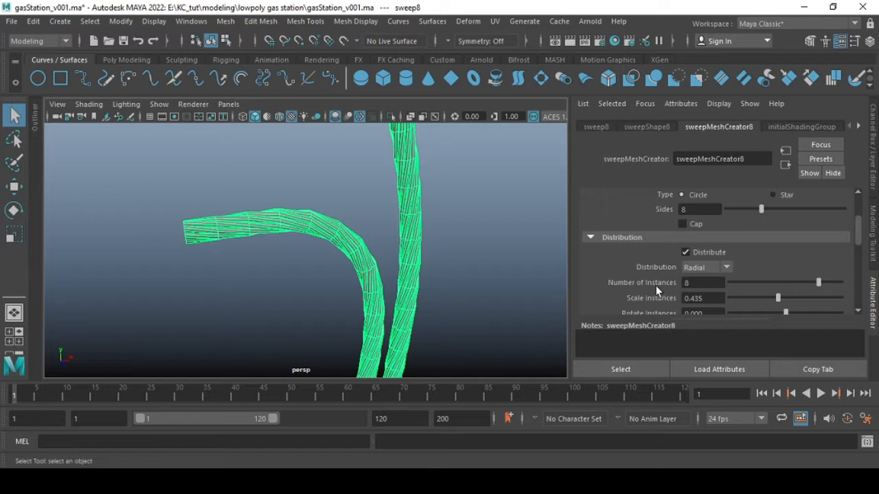
{"action": "left_click_drag", "start_coordinate": [819, 282], "coordinate": [779, 294]}
{"action": "left_click", "coordinate": [213, 159]}
{"action": "left_click_drag", "start_coordinate": [213, 159], "coordinate": [350, 236], "text": "alt"}
{"action": "left_click", "coordinate": [350, 236]}
Try a Taper of 5 on the twisted hose, and lower it to the minimum so one end narrows to a thin strand
{"action": "scroll", "coordinate": [684, 267], "scroll_direction": "down", "scroll_amount": 3}
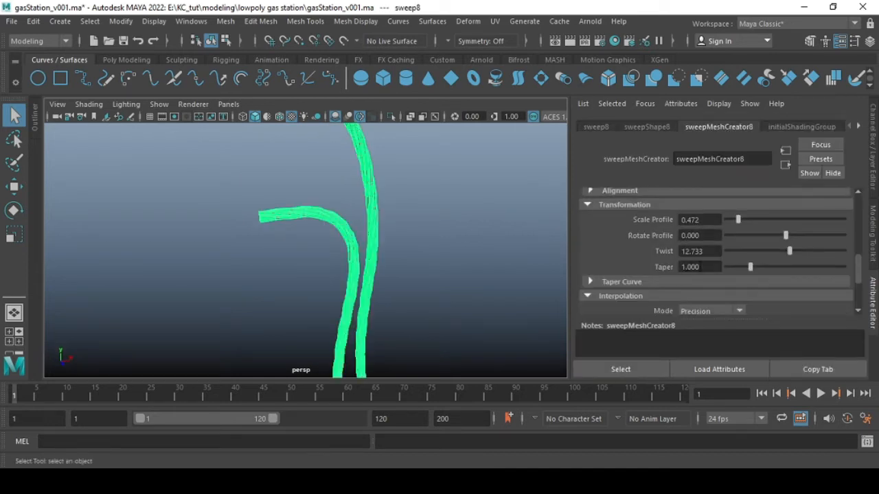
{"action": "left_click_drag", "start_coordinate": [753, 267], "coordinate": [846, 275]}
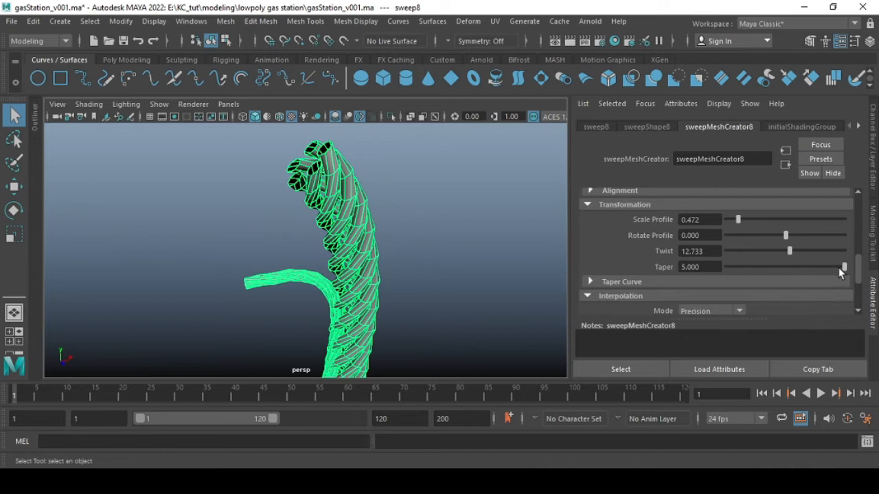
{"action": "left_click_drag", "start_coordinate": [840, 272], "coordinate": [724, 271]}
{"action": "left_click", "coordinate": [429, 257]}
{"action": "scroll", "coordinate": [412, 272], "scroll_direction": "down", "scroll_amount": 5}
{"action": "left_click_drag", "start_coordinate": [404, 277], "coordinate": [351, 265], "text": "alt"}
{"action": "middle_click_drag", "start_coordinate": [355, 271], "coordinate": [351, 198], "text": "alt"}
{"action": "left_click_drag", "start_coordinate": [357, 214], "coordinate": [392, 233], "text": "alt"}
{"action": "scroll", "coordinate": [363, 255], "scroll_direction": "up", "scroll_amount": 5}
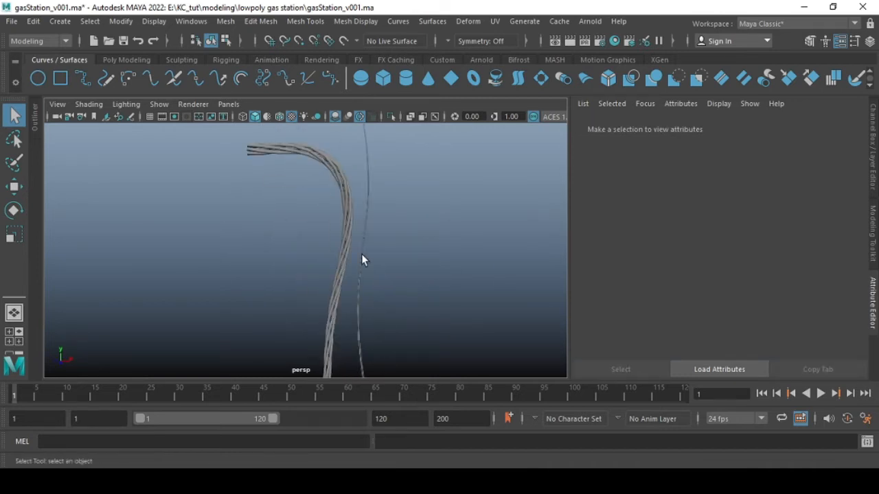